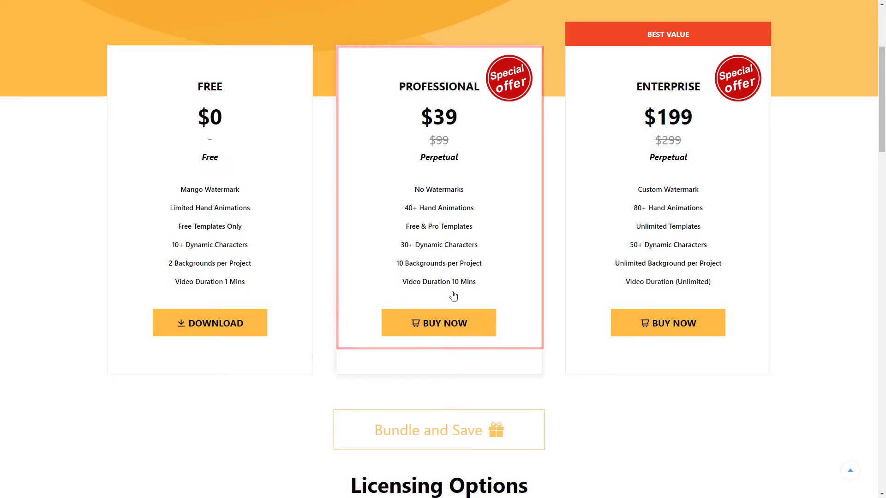
In Doodly, add an Alfa Slab One Regular title near the top of the scene reading "This is an example of using Doodly".
{"action": "left_click_drag", "start_coordinate": [83, 179], "coordinate": [279, 186]}
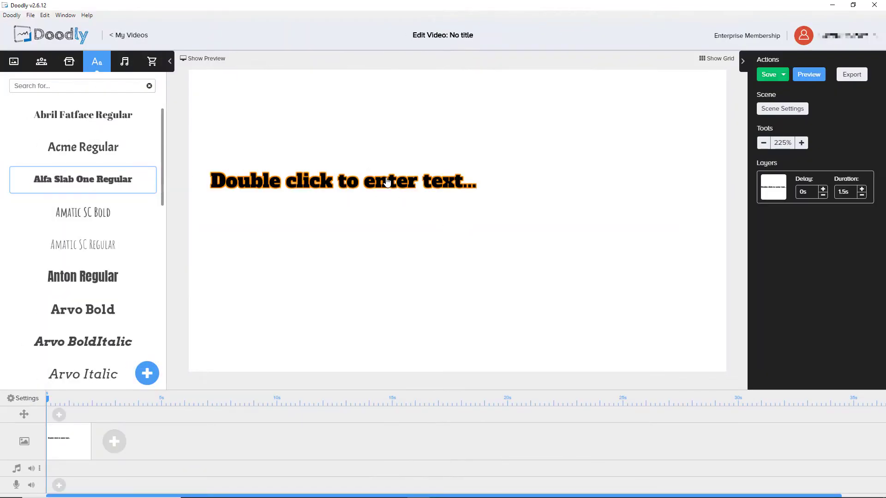
{"action": "double_click", "coordinate": [272, 181]}
{"action": "type", "text": "This is an example of using Doodly"}
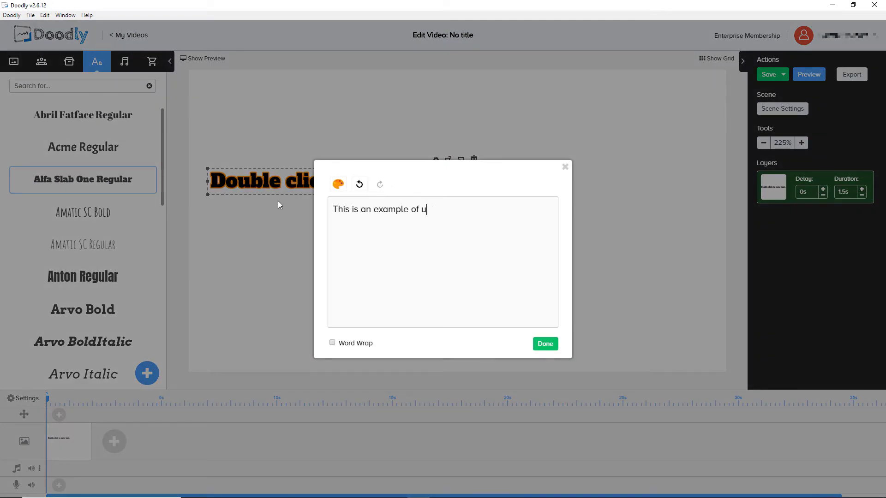
{"action": "left_click", "coordinate": [545, 344]}
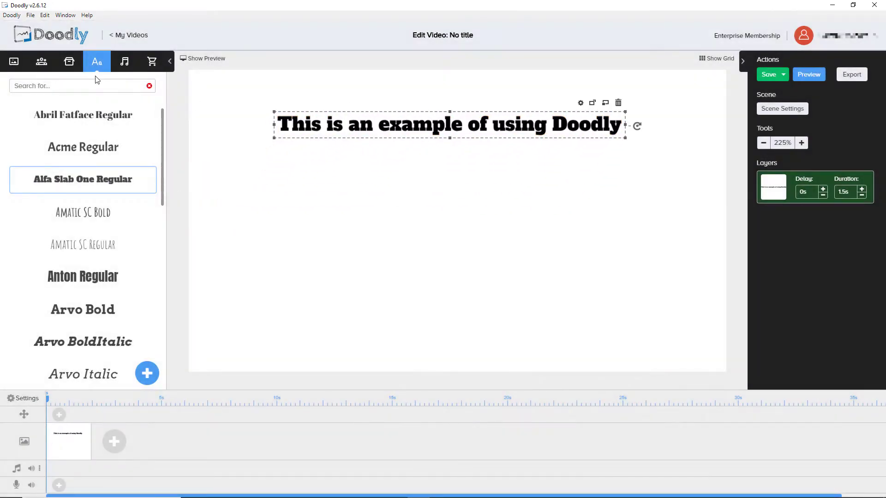
Place the Ann Typing On Computer character in the lower left of the scene and search the props library for "typing".
{"action": "left_click", "coordinate": [41, 61]}
{"action": "left_click", "coordinate": [76, 86]}
{"action": "type", "text": "typing"}
{"action": "left_click_drag", "start_coordinate": [30, 257], "coordinate": [343, 259]}
{"action": "left_click_drag", "start_coordinate": [367, 184], "coordinate": [340, 196]}
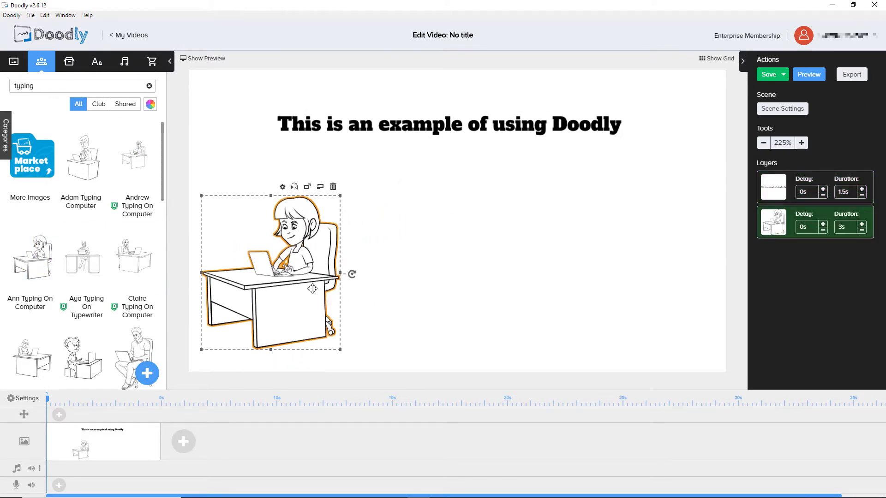
{"action": "left_click", "coordinate": [69, 61]}
{"action": "type", "text": "typing"}
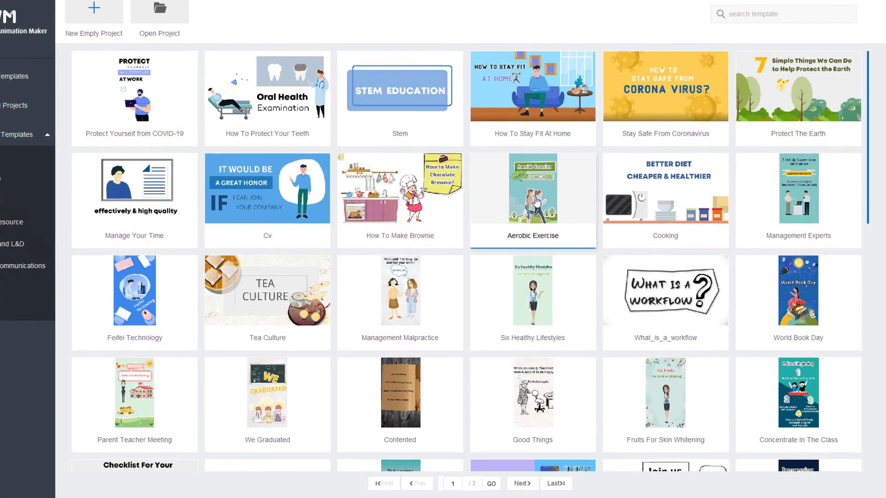
Switch to Mango Animation Maker, open the Aerobic Exercise template and play its opening up to about 10.5 seconds.
{"action": "left_click", "coordinate": [535, 199]}
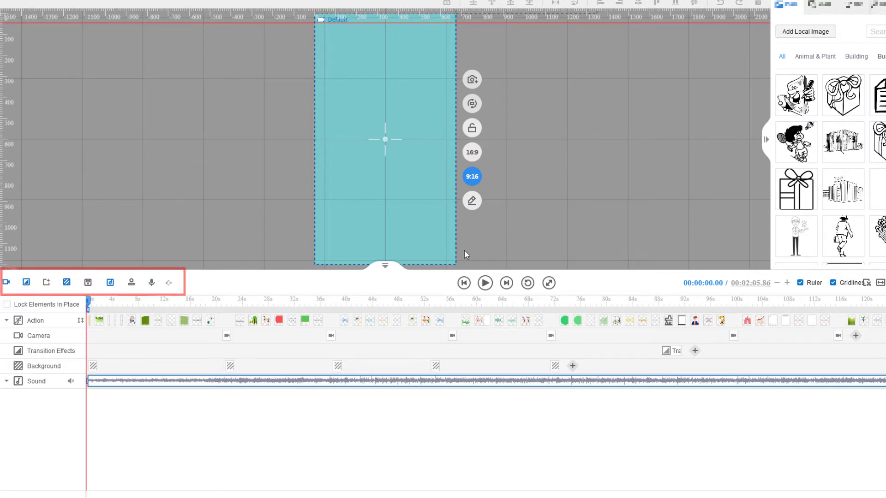
{"action": "left_click", "coordinate": [485, 283]}
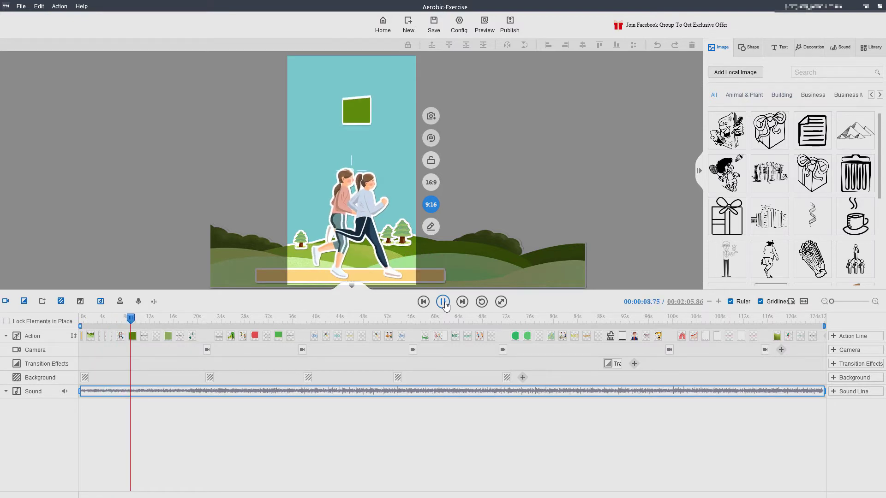
{"action": "left_click", "coordinate": [443, 302]}
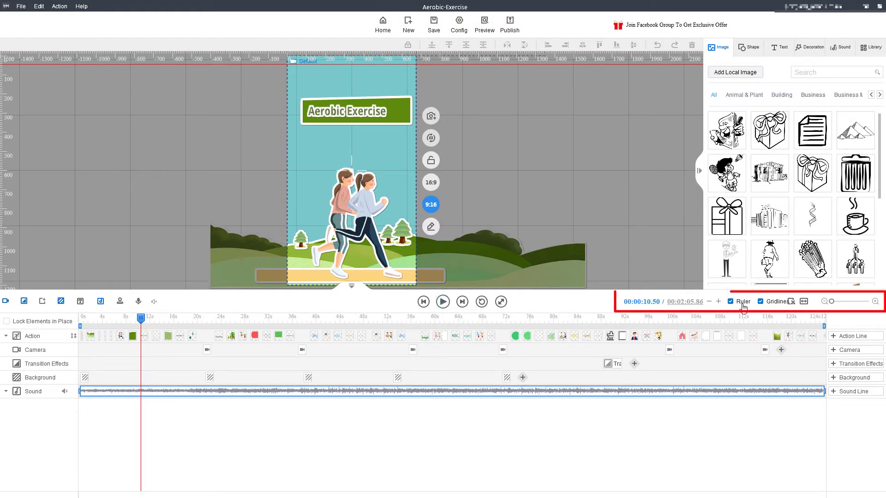
Hide the canvas gridlines and ruler, and show both again.
{"action": "left_click", "coordinate": [760, 303]}
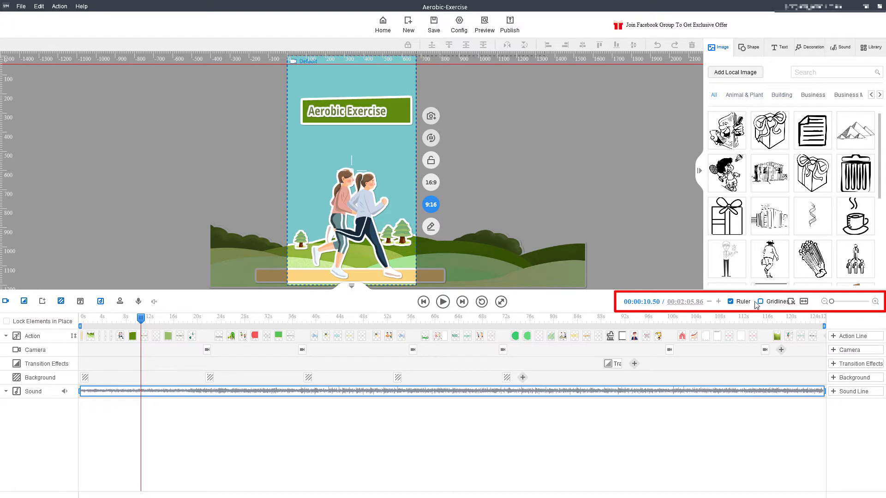
{"action": "left_click", "coordinate": [730, 302]}
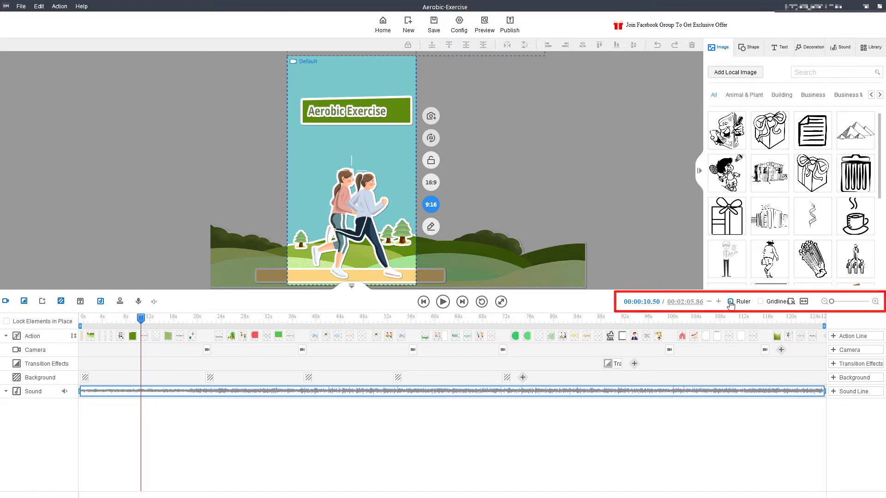
{"action": "left_click", "coordinate": [731, 303]}
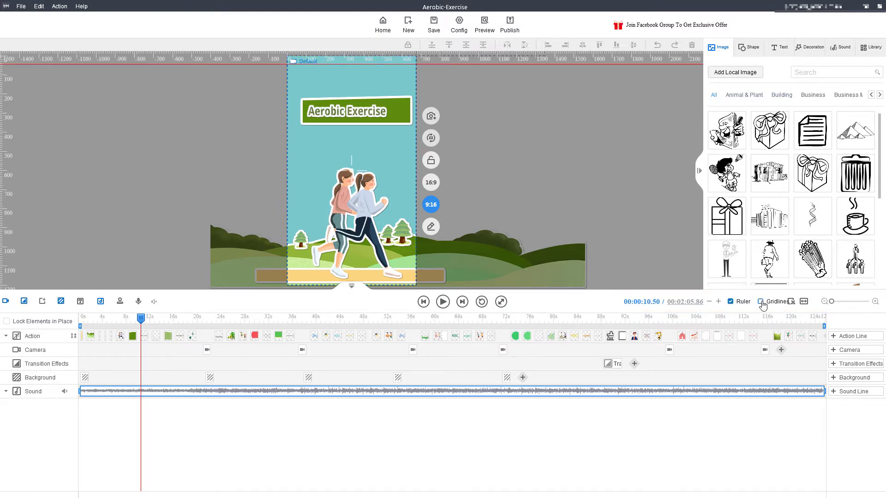
{"action": "left_click", "coordinate": [761, 302]}
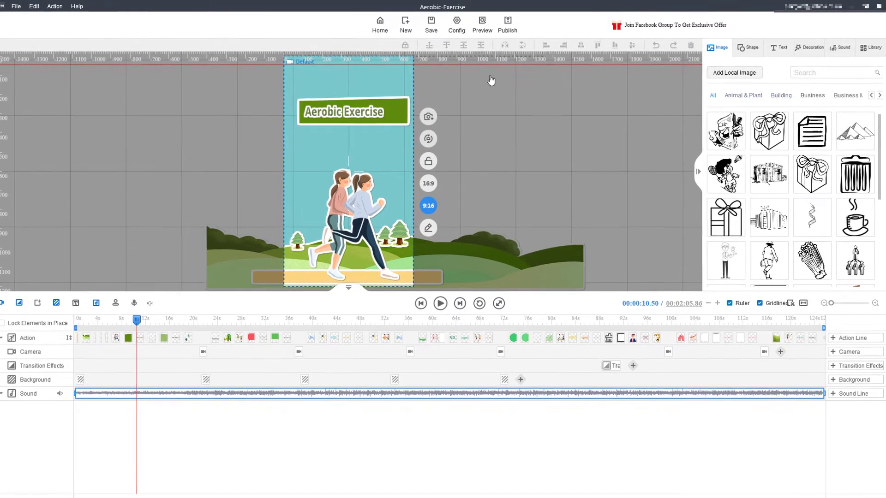
Align the two runners image to the top of the frame, and centre it vertically and horizontally.
{"action": "left_click", "coordinate": [361, 228]}
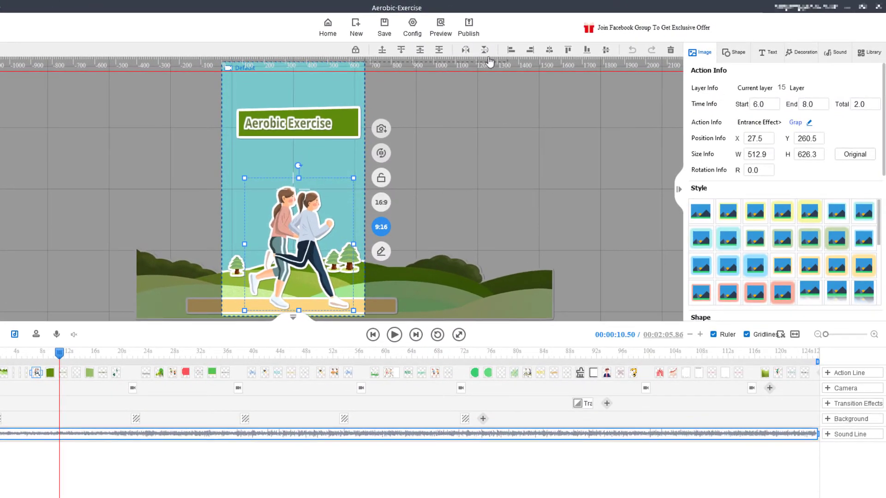
{"action": "left_click", "coordinate": [567, 51]}
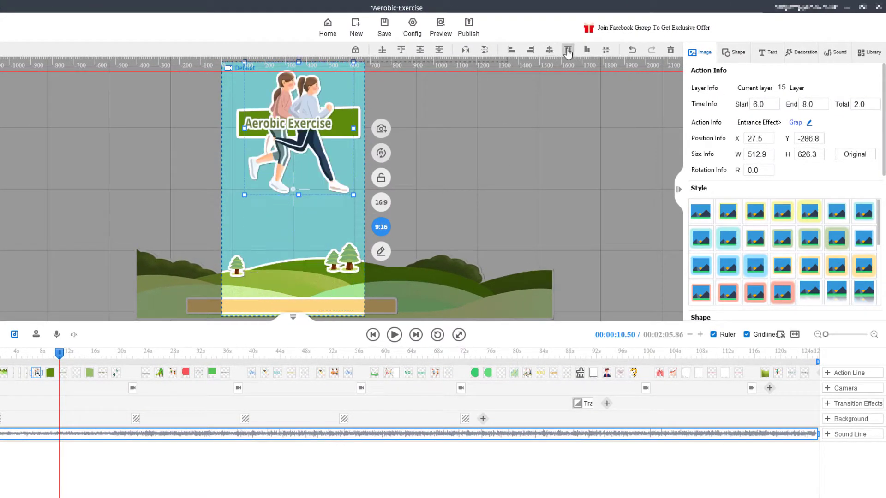
{"action": "left_click", "coordinate": [606, 51]}
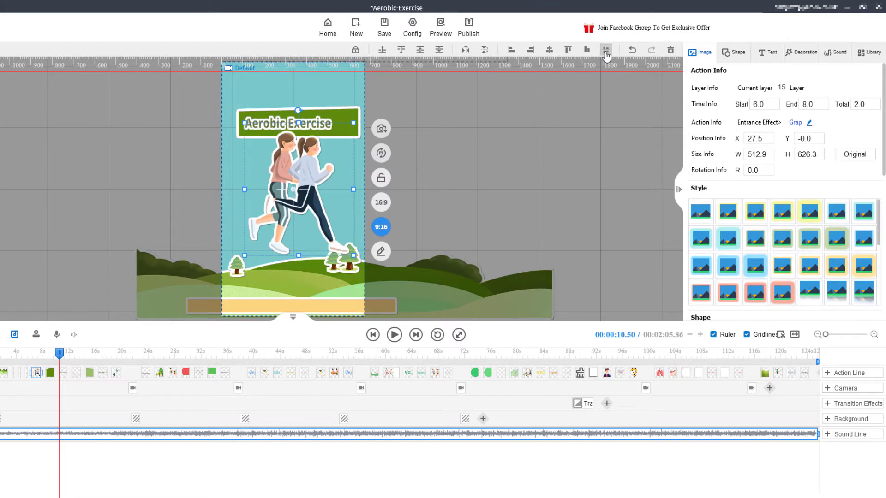
{"action": "left_click", "coordinate": [549, 51]}
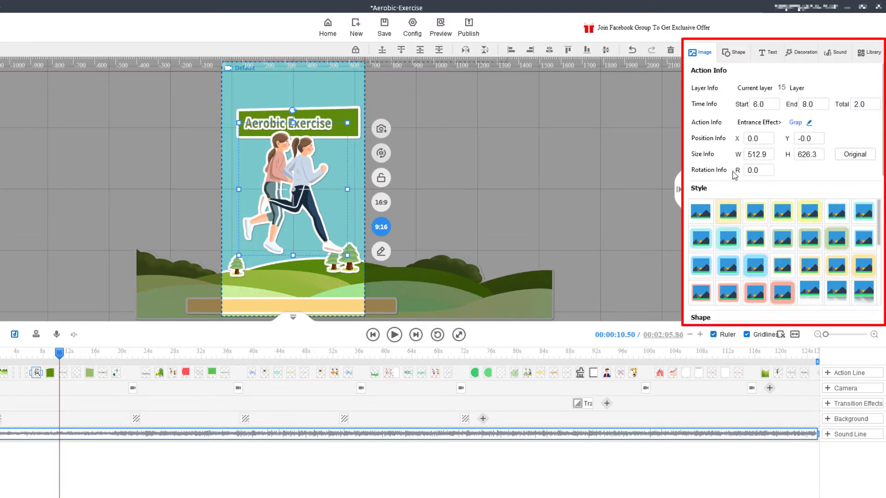
Browse the Animal & Plant images and search all categories of the image library for "desktop".
{"action": "left_click", "coordinate": [698, 53]}
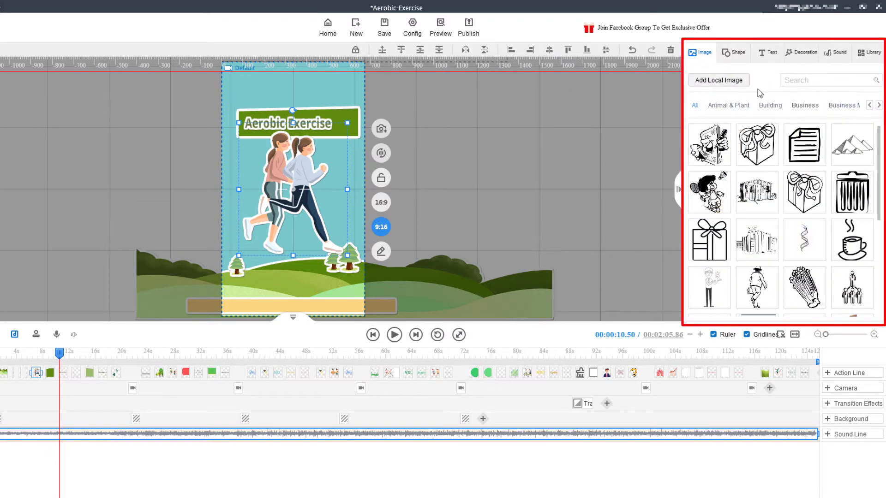
{"action": "left_click", "coordinate": [743, 107]}
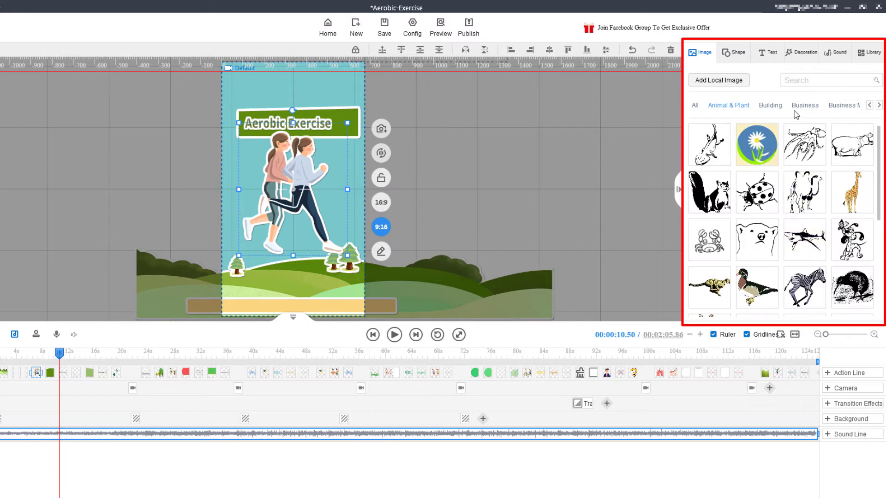
{"action": "left_click", "coordinate": [805, 81]}
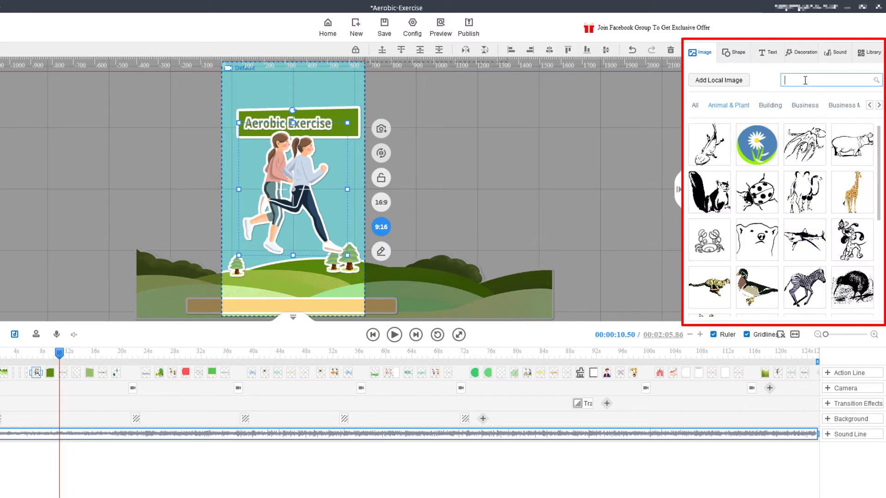
{"action": "type", "text": "desktop"}
{"action": "key", "text": "Return"}
{"action": "left_click", "coordinate": [695, 111]}
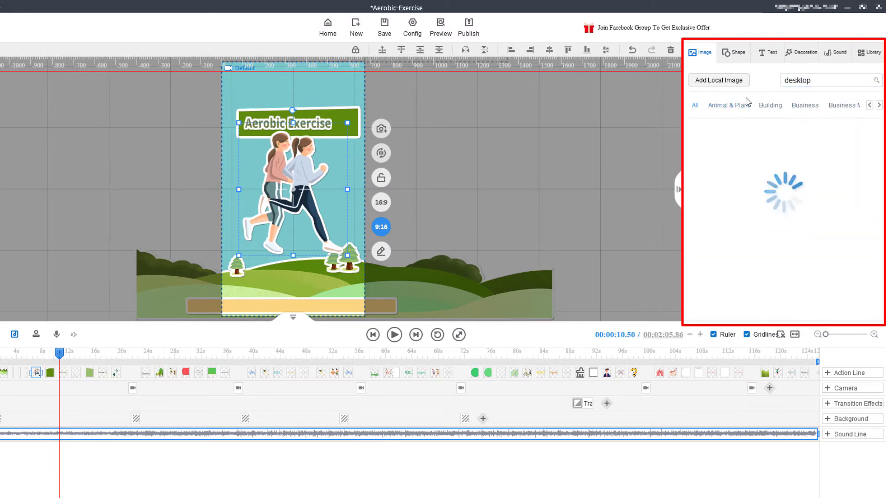
Search the image library for "laptop" and look through further image categories such as Cartoon People.
{"action": "double_click", "coordinate": [821, 81]}
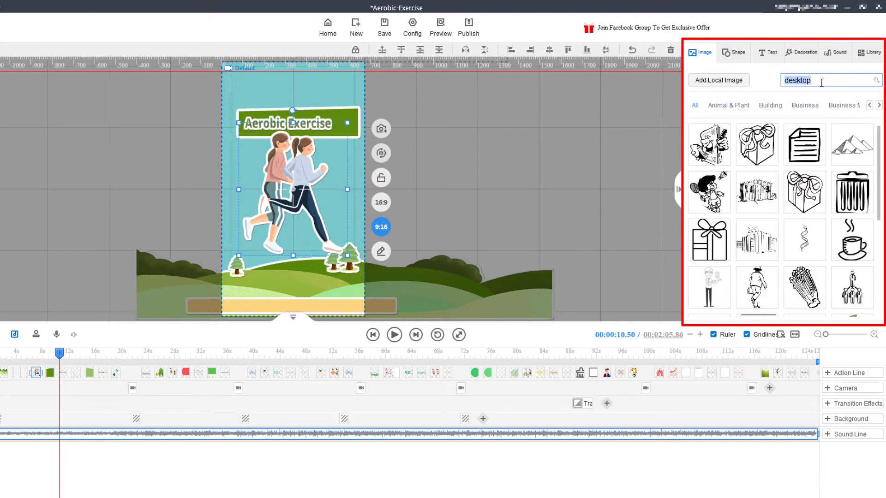
{"action": "type", "text": "laptop"}
{"action": "key", "text": "Return"}
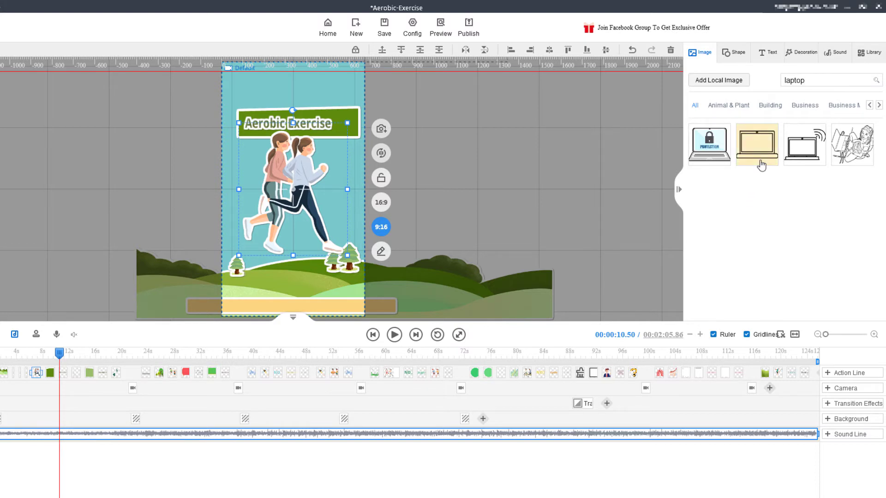
{"action": "left_click", "coordinate": [879, 105]}
{"action": "left_click", "coordinate": [879, 106]}
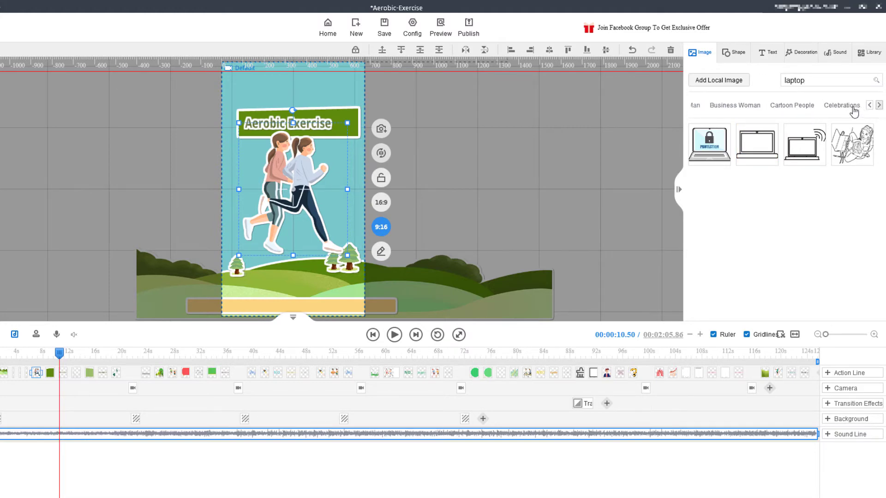
{"action": "left_click", "coordinate": [796, 106]}
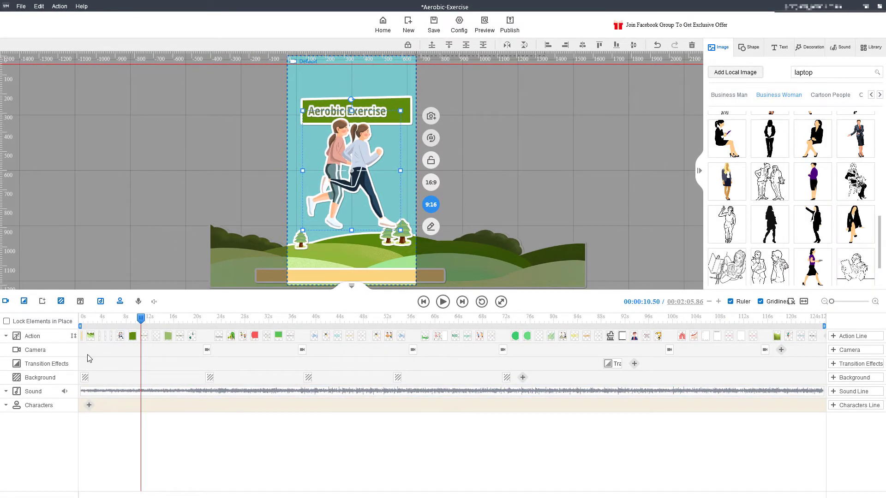
Add a Characters track to the timeline and search the character library for "photographer".
{"action": "left_click", "coordinate": [88, 337]}
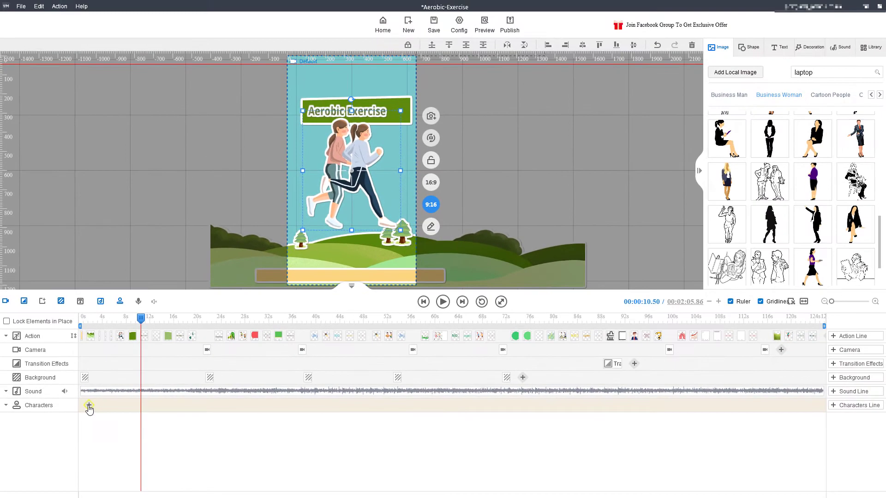
{"action": "left_click", "coordinate": [110, 383]}
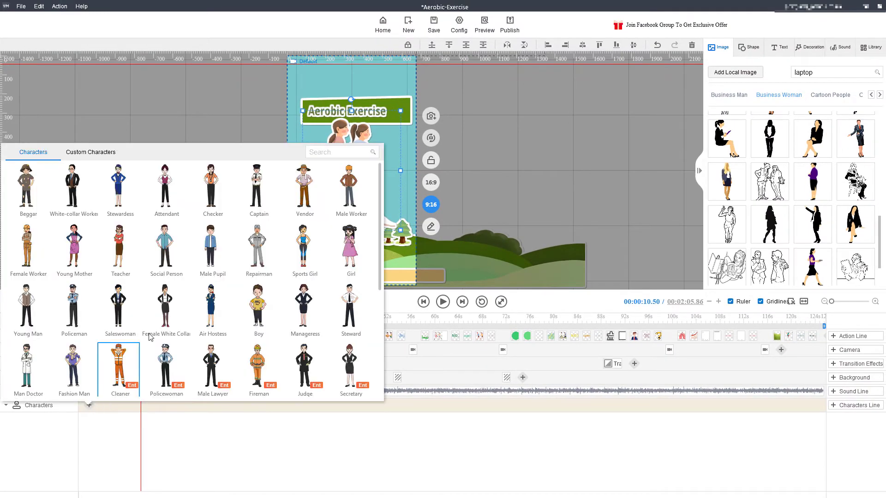
{"action": "scroll", "coordinate": [136, 278], "scroll_direction": "down", "scroll_amount": 4}
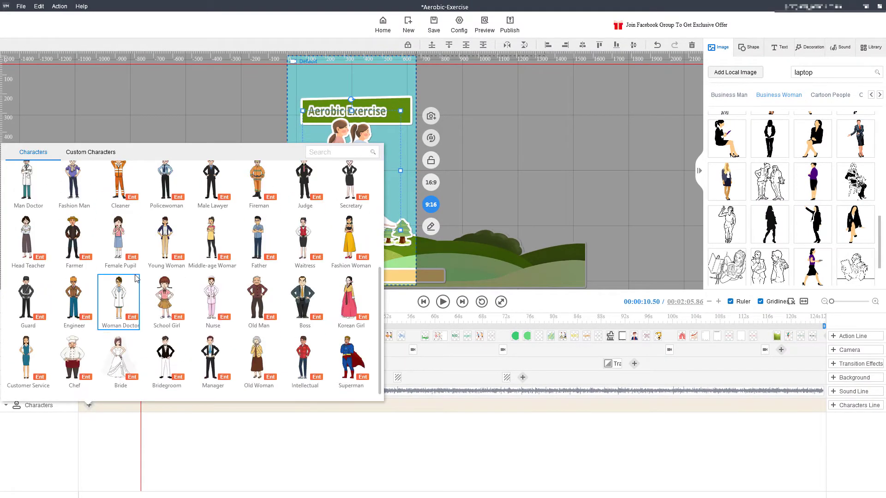
{"action": "left_click", "coordinate": [327, 151]}
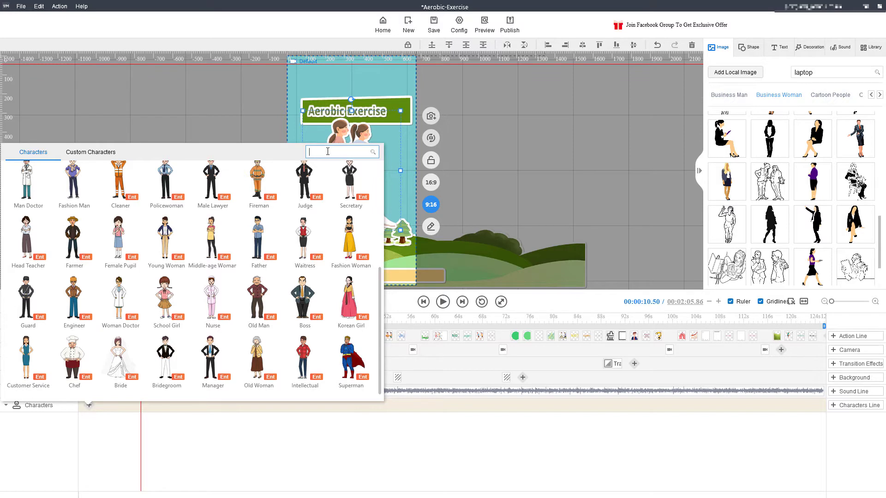
{"action": "type", "text": "photographer"}
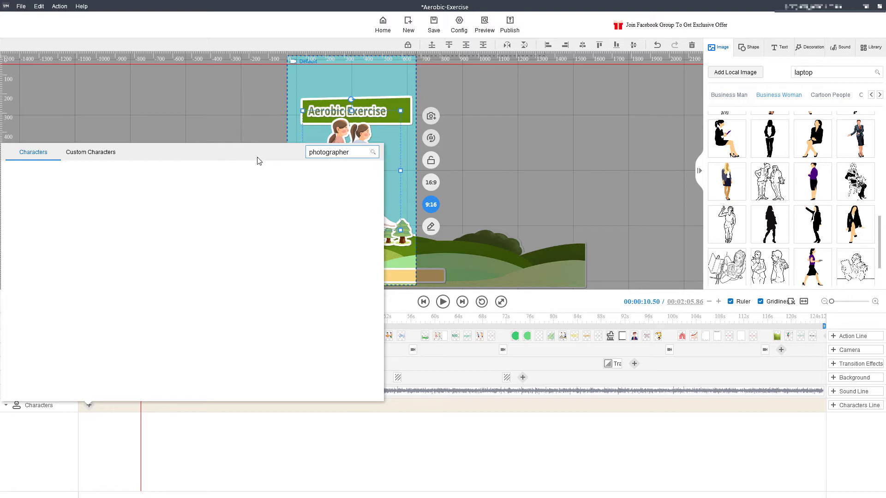
Check the custom characters section and what its dialog for adding a new character requires.
{"action": "left_click", "coordinate": [108, 159]}
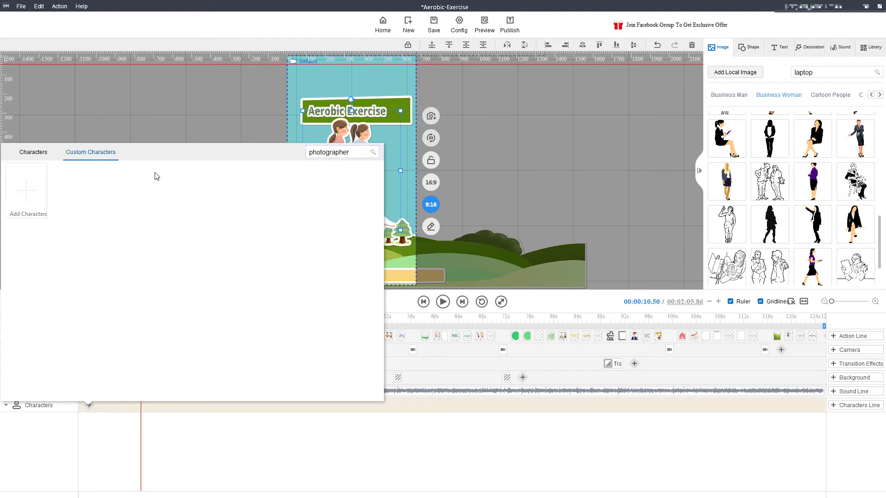
{"action": "left_click", "coordinate": [31, 197]}
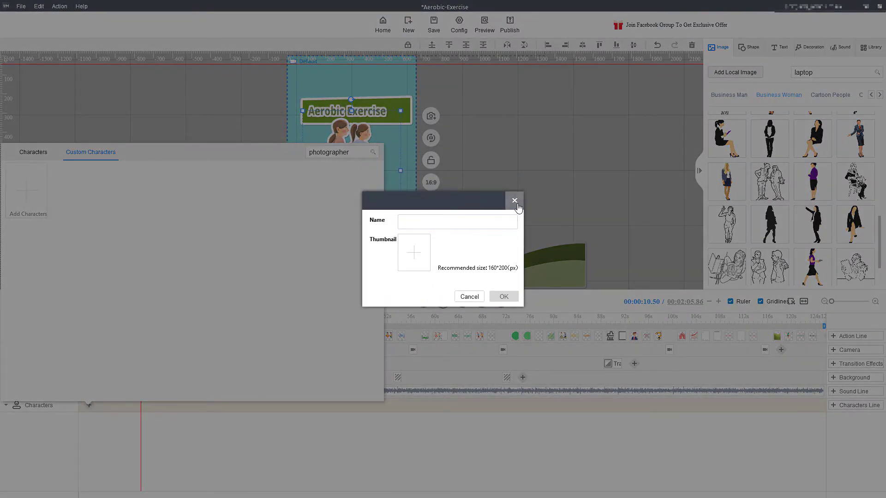
{"action": "left_click", "coordinate": [515, 201]}
Add the Young Man character with the Astonished action to the Characters track.
{"action": "left_click", "coordinate": [23, 153]}
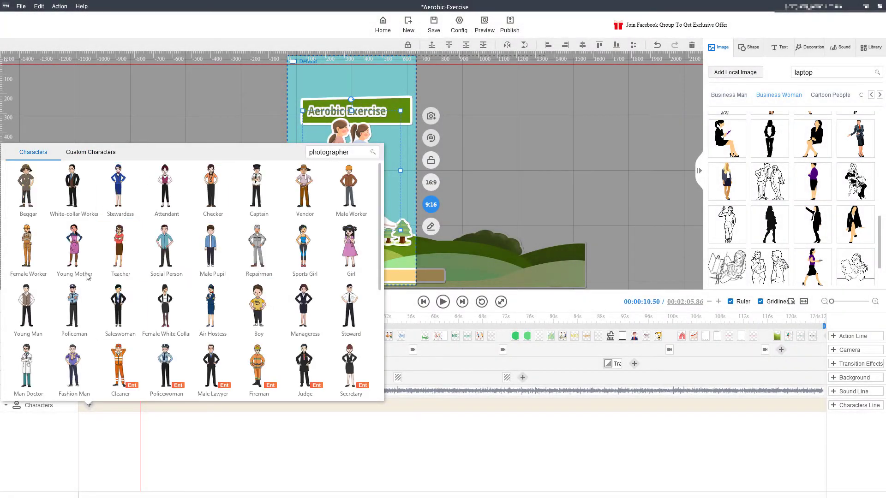
{"action": "left_click", "coordinate": [31, 310]}
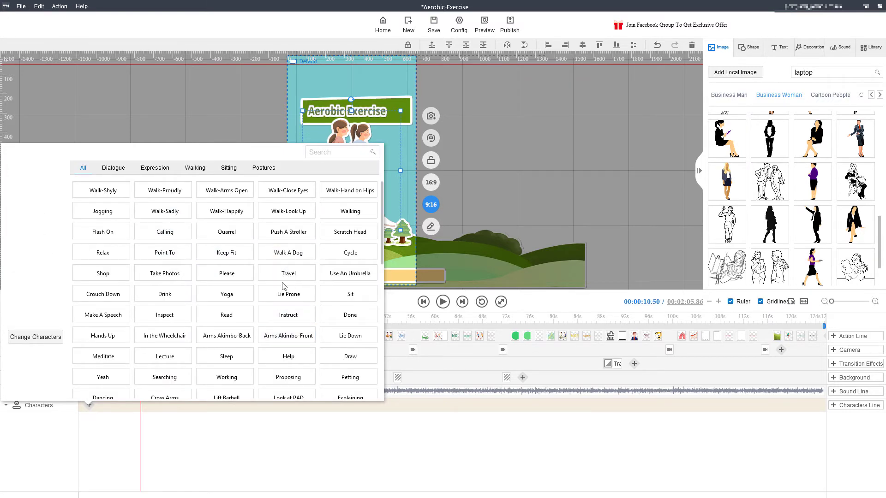
{"action": "scroll", "coordinate": [284, 286], "scroll_direction": "down", "scroll_amount": 5}
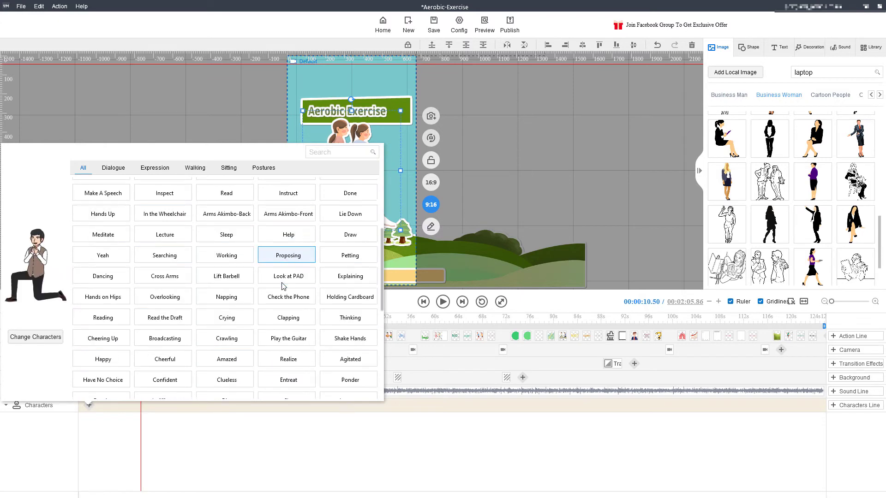
{"action": "scroll", "coordinate": [284, 286], "scroll_direction": "down", "scroll_amount": 1}
{"action": "scroll", "coordinate": [283, 286], "scroll_direction": "down", "scroll_amount": 4}
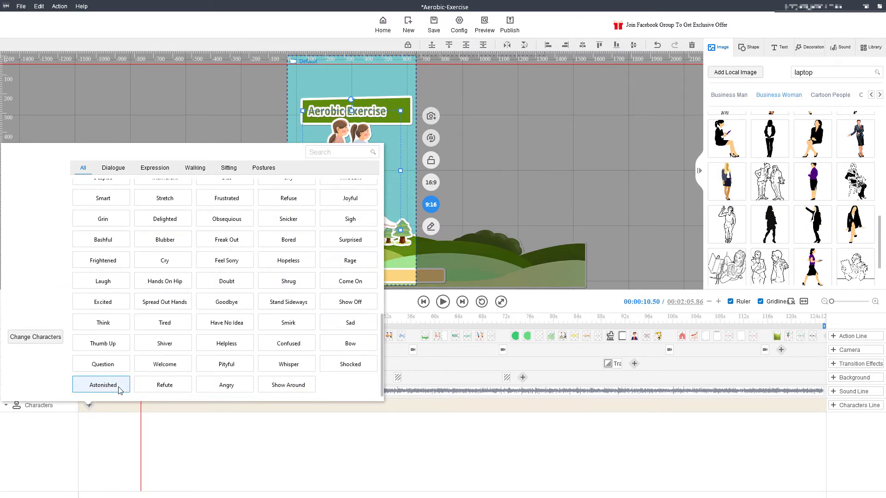
{"action": "left_click", "coordinate": [115, 388]}
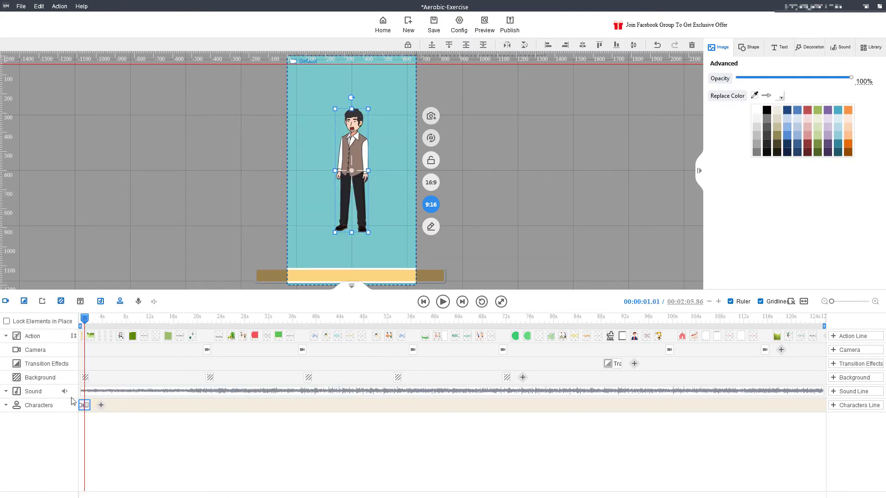
Play the timeline from the beginning to preview the Astonished character in the scene, and pause it.
{"action": "left_click", "coordinate": [81, 319]}
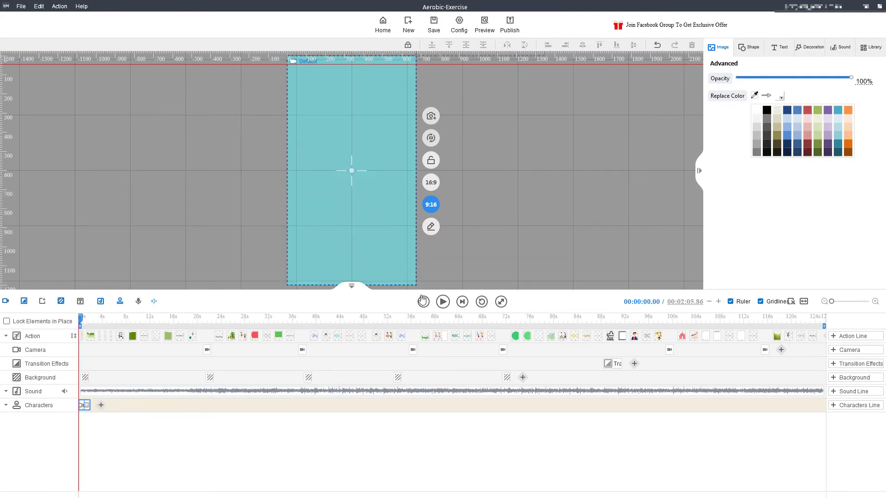
{"action": "left_click", "coordinate": [443, 301]}
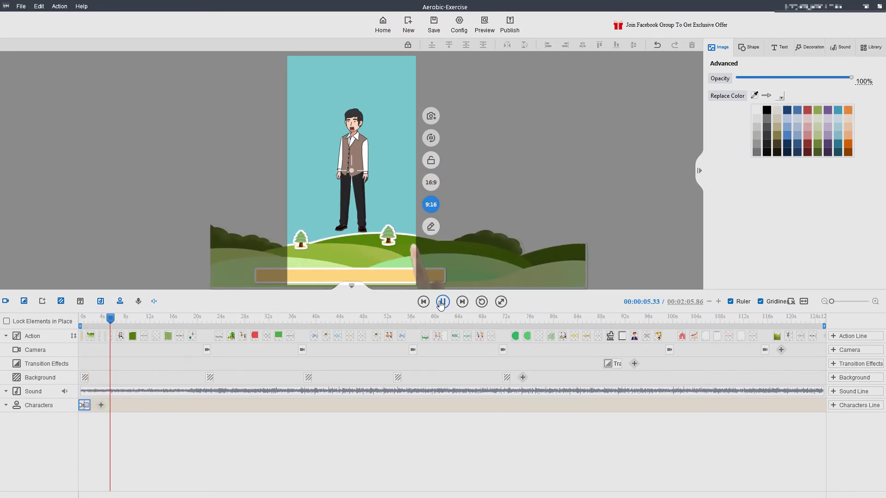
{"action": "left_click", "coordinate": [442, 301]}
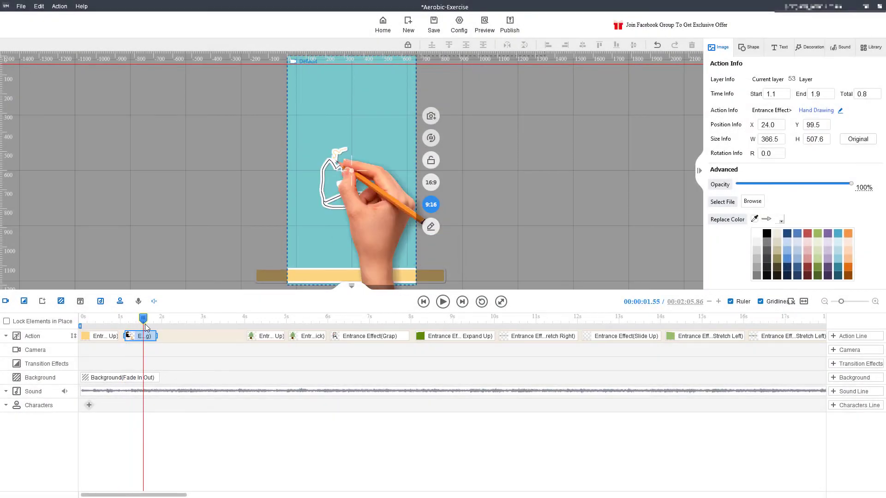
Change the seated businesswoman's entrance effect from Hand Drawing to Click from the Others group.
{"action": "mouse_move", "coordinate": [145, 338]}
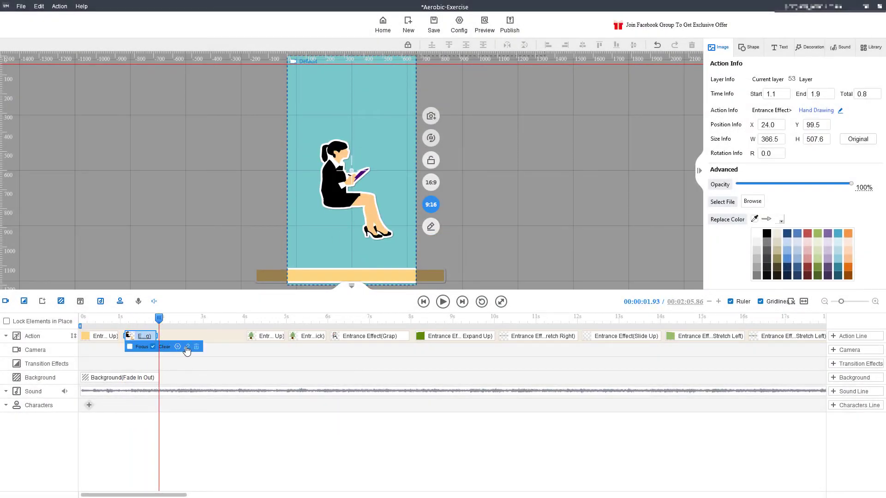
{"action": "left_click", "coordinate": [186, 348]}
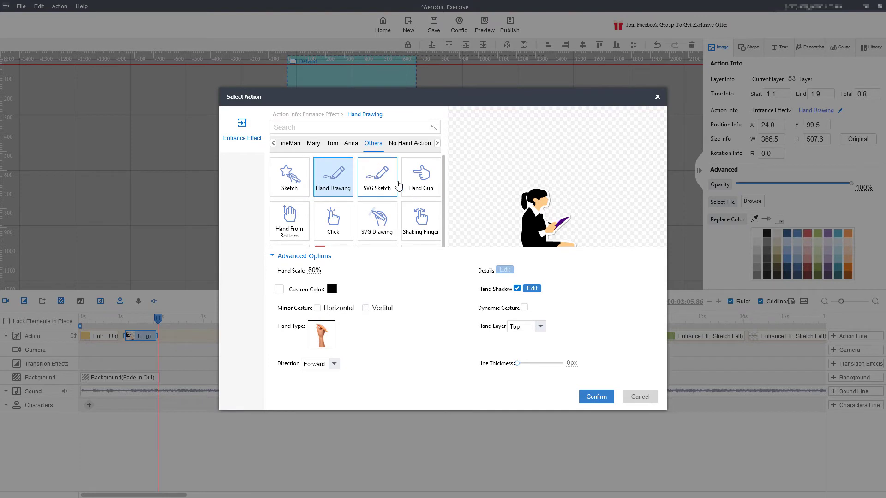
{"action": "left_click", "coordinate": [331, 224]}
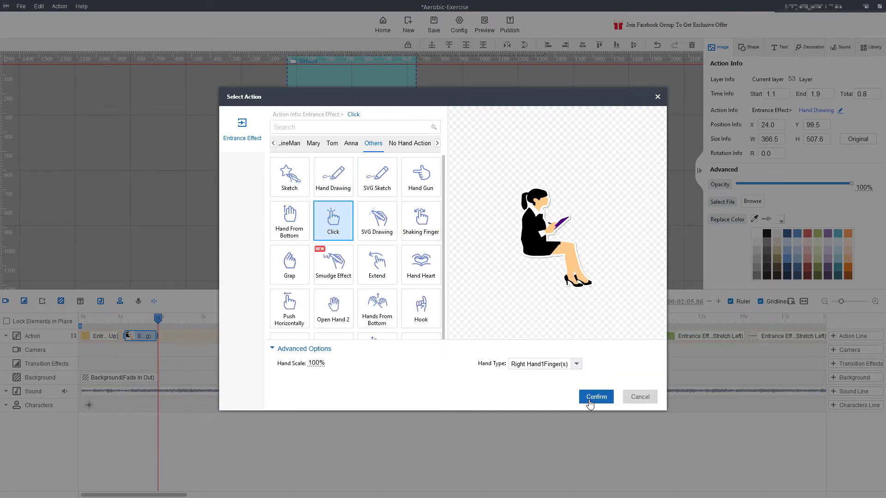
{"action": "scroll", "coordinate": [378, 203], "scroll_direction": "down", "scroll_amount": 1}
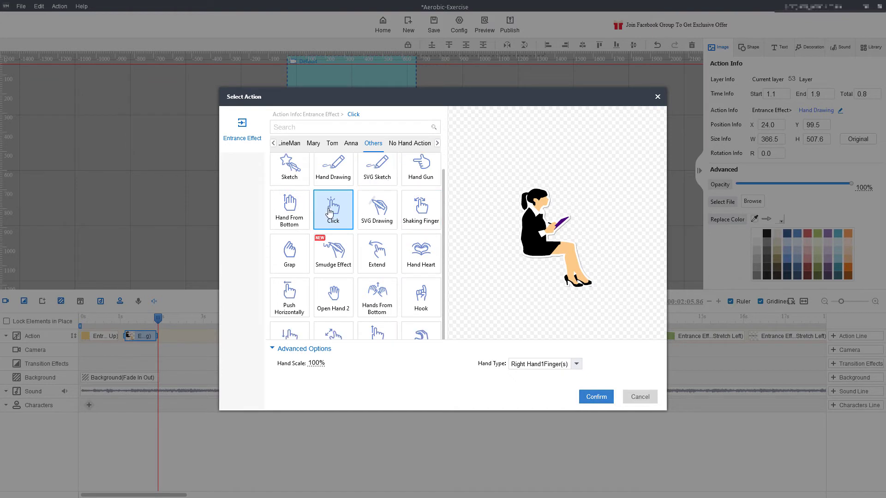
{"action": "left_click", "coordinate": [601, 397]}
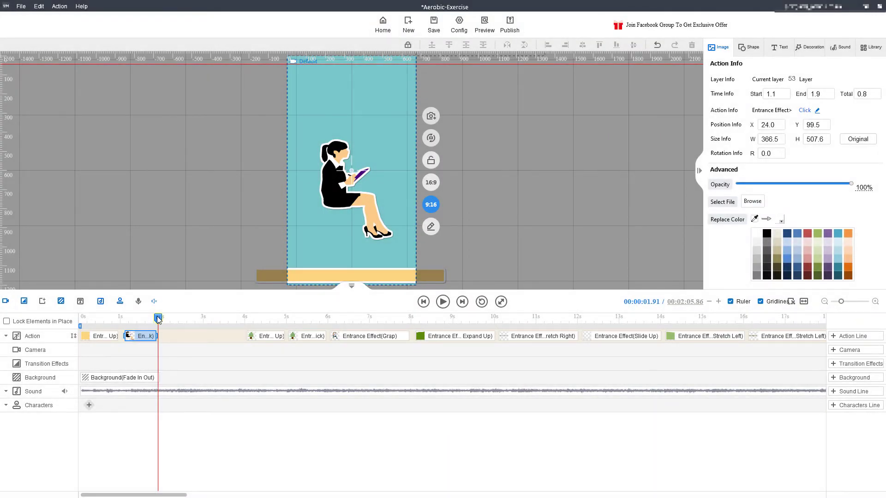
Play back the seated businesswoman's entrance from just before its clip starts, and pause it.
{"action": "left_click_drag", "start_coordinate": [158, 319], "coordinate": [118, 325]}
{"action": "left_click", "coordinate": [443, 301]}
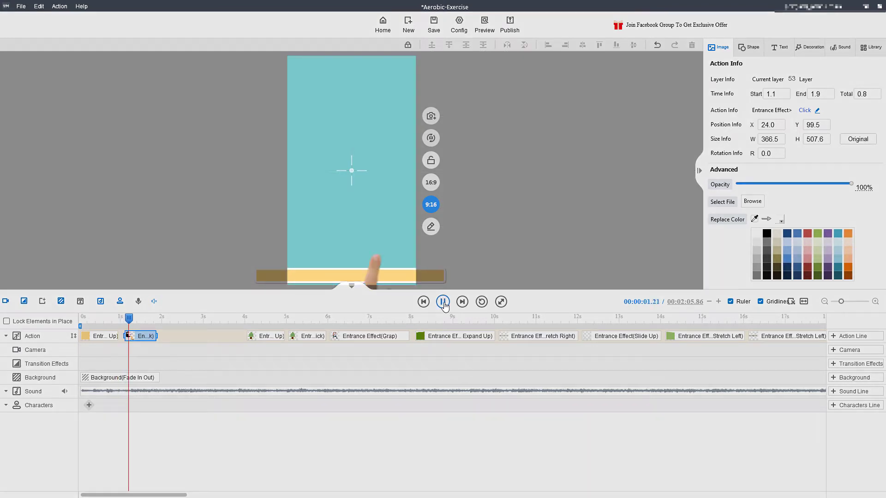
{"action": "left_click", "coordinate": [443, 301]}
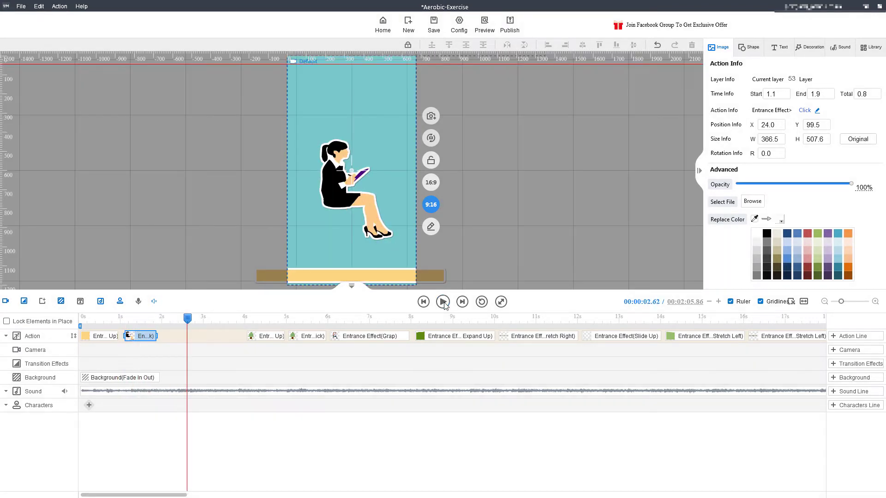
Review the exit, clear and decoration effects and add a Thumb Up decoration effect at about 2 s, after the businesswoman's entrance.
{"action": "left_click", "coordinate": [165, 321]}
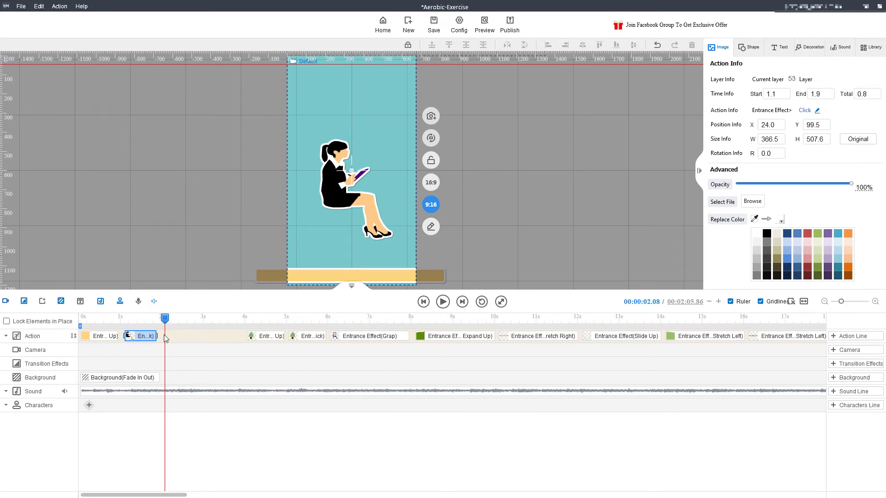
{"action": "right_click", "coordinate": [164, 337]}
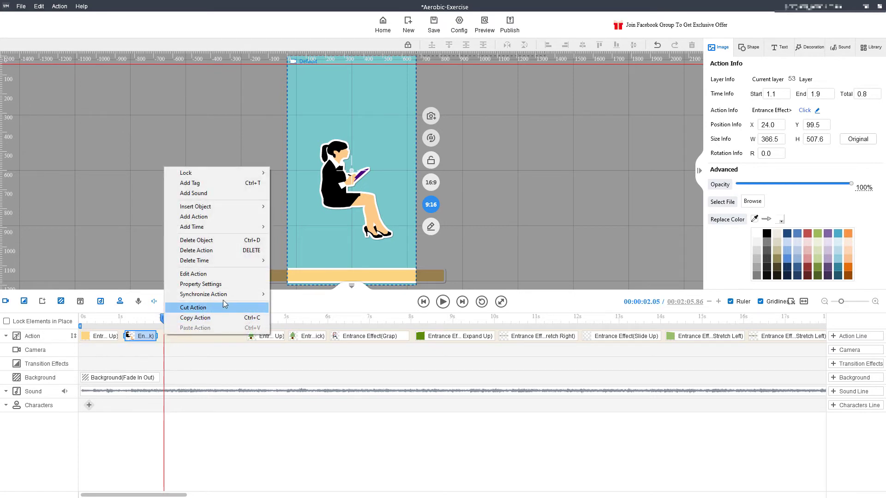
{"action": "left_click", "coordinate": [237, 220]}
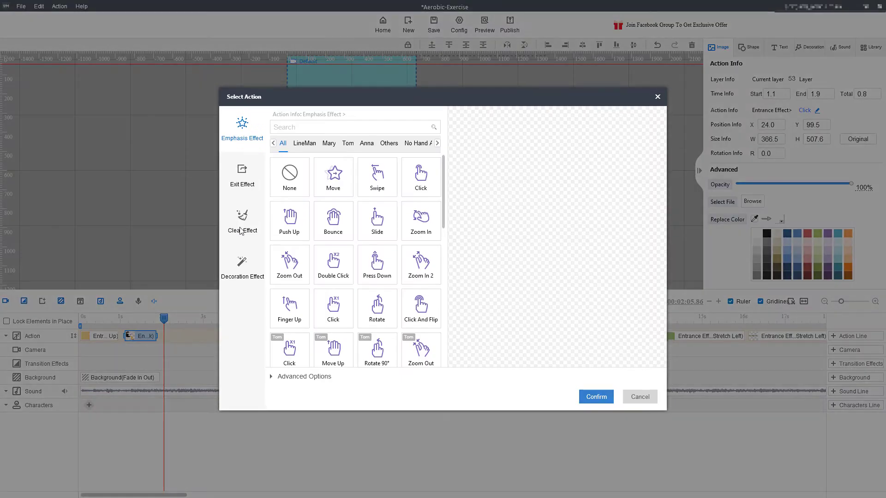
{"action": "left_click", "coordinate": [248, 175]}
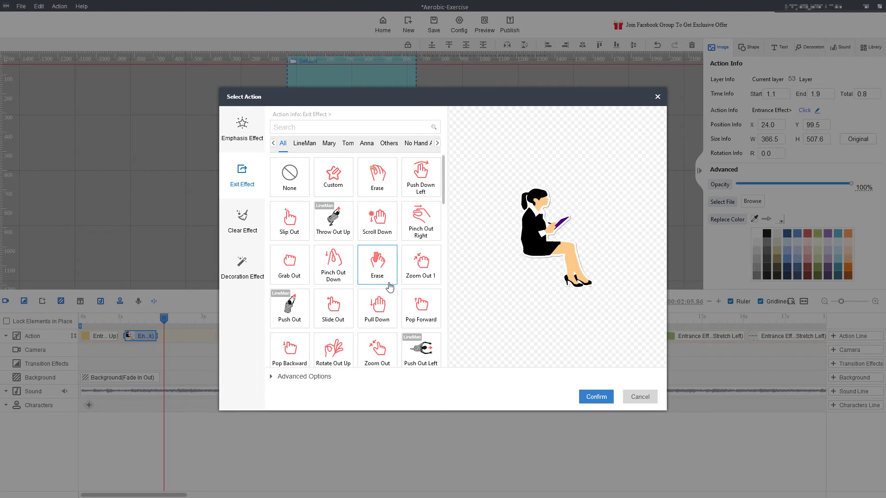
{"action": "left_click", "coordinate": [243, 222]}
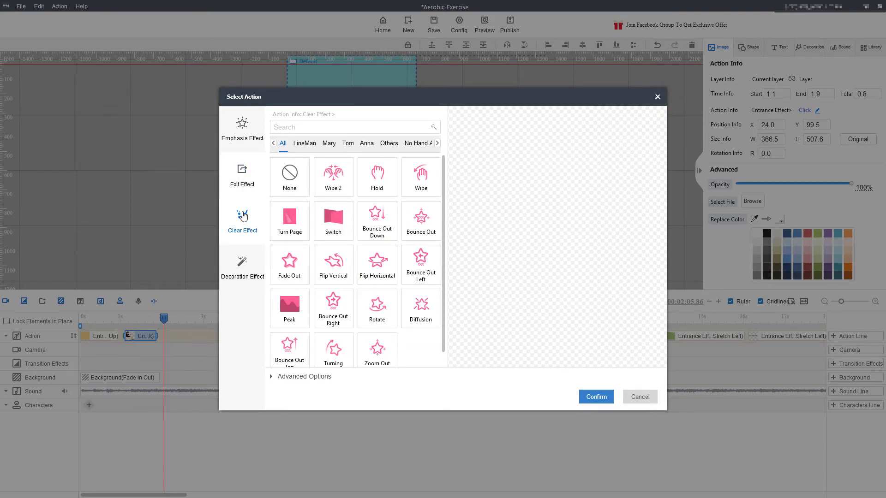
{"action": "left_click", "coordinate": [244, 267]}
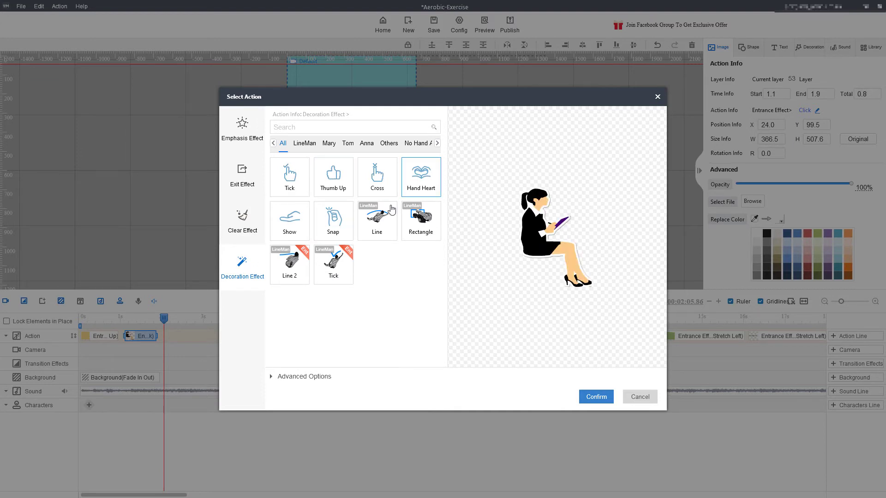
{"action": "left_click", "coordinate": [333, 178]}
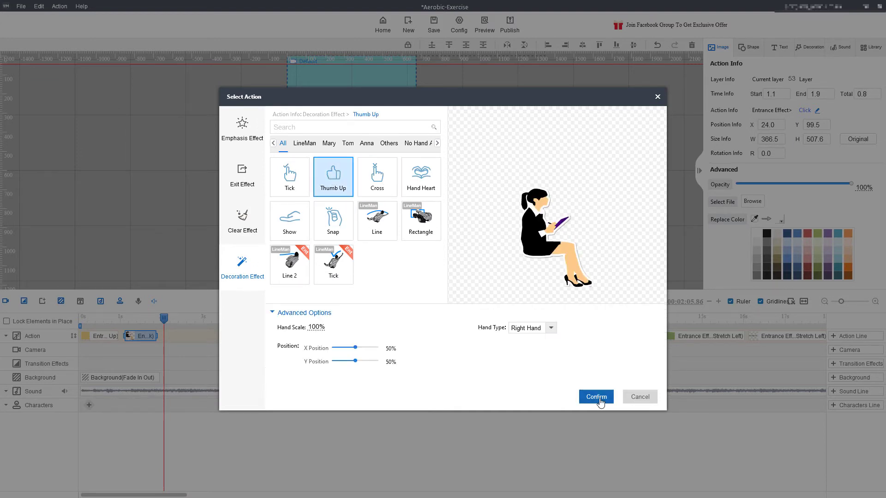
{"action": "left_click", "coordinate": [596, 398]}
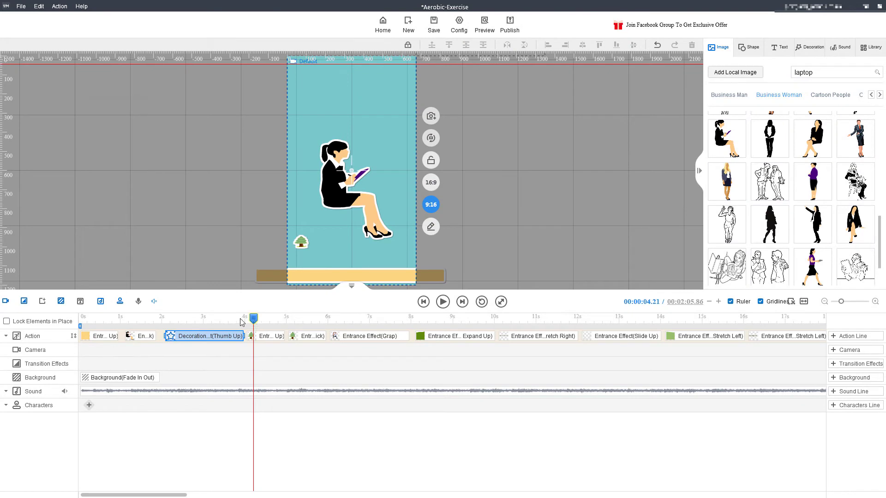
Preview the Thumb Up decoration effect and replace it with a Wipe clear effect at about 2 s on the Action track.
{"action": "left_click_drag", "start_coordinate": [242, 322], "coordinate": [222, 322]}
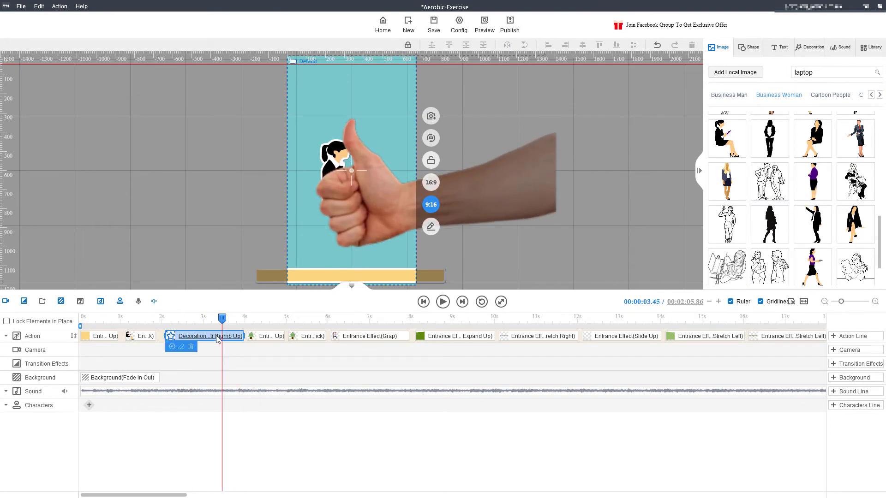
{"action": "left_click", "coordinate": [191, 347]}
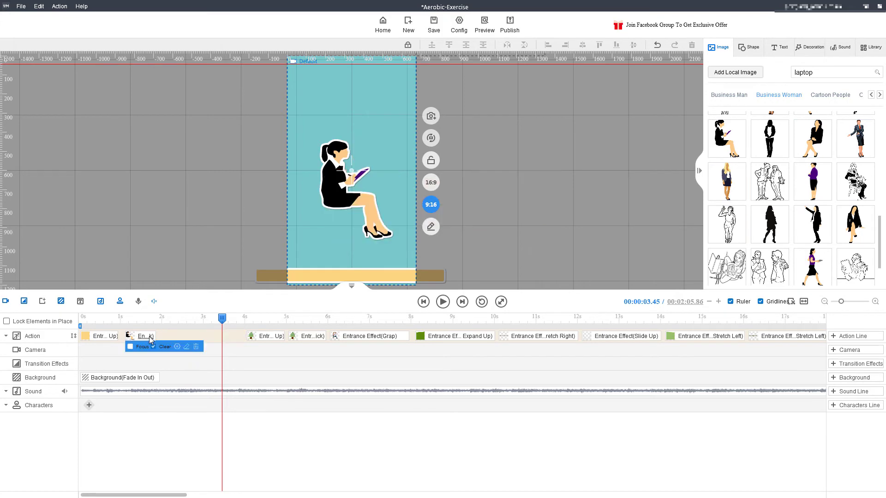
{"action": "right_click", "coordinate": [162, 336]}
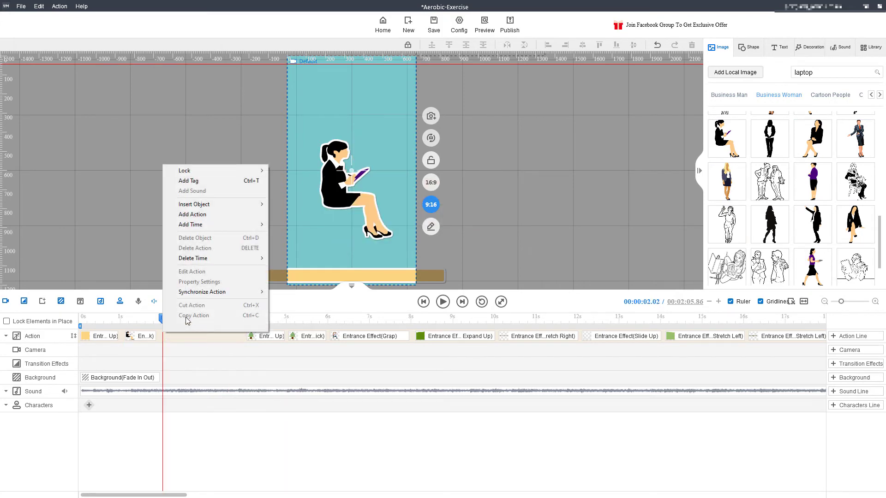
{"action": "left_click", "coordinate": [234, 215]}
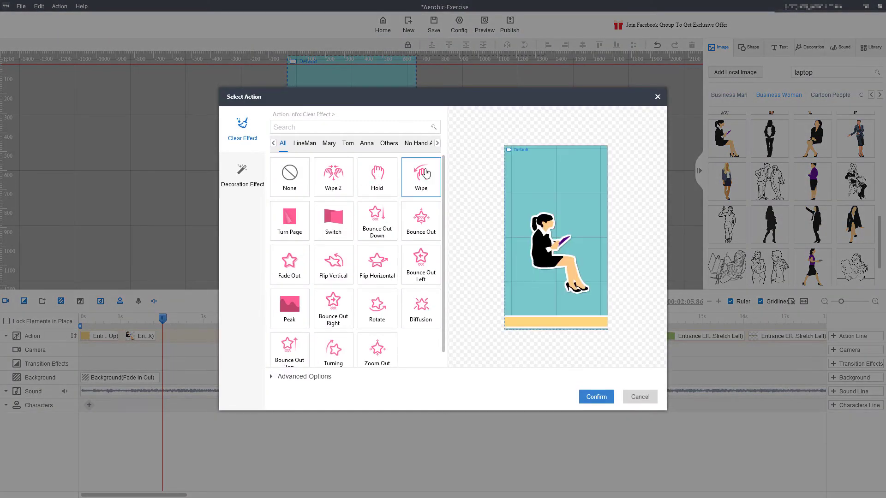
{"action": "left_click", "coordinate": [425, 173]}
{"action": "left_click", "coordinate": [593, 397]}
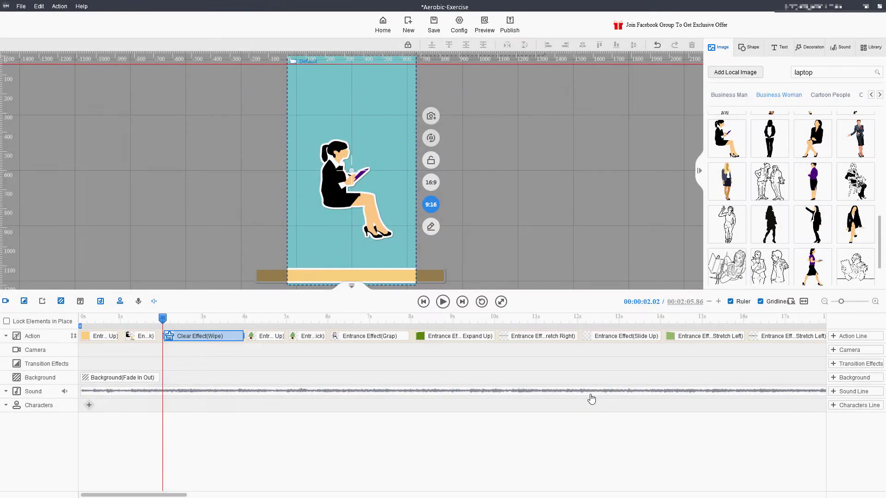
Shorten the Wipe clear effect on the Action track and play the sequence from just before the businesswoman's entrance.
{"action": "left_click_drag", "start_coordinate": [243, 335], "coordinate": [208, 338]}
{"action": "mouse_move", "coordinate": [162, 318]}
{"action": "left_mouse_down"}
{"action": "mouse_move", "coordinate": [122, 325]}
{"action": "mouse_move", "coordinate": [238, 326]}
{"action": "mouse_move", "coordinate": [117, 330]}
{"action": "left_mouse_up"}
{"action": "left_click", "coordinate": [441, 307]}
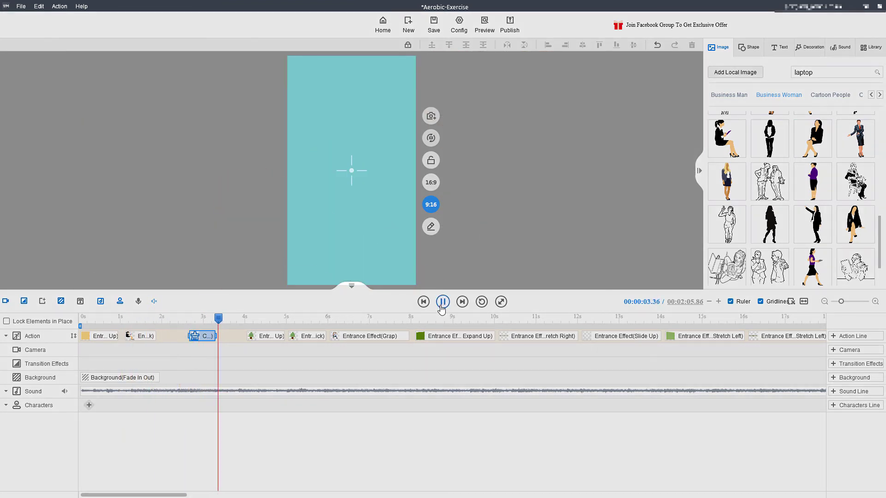
{"action": "left_click", "coordinate": [441, 306]}
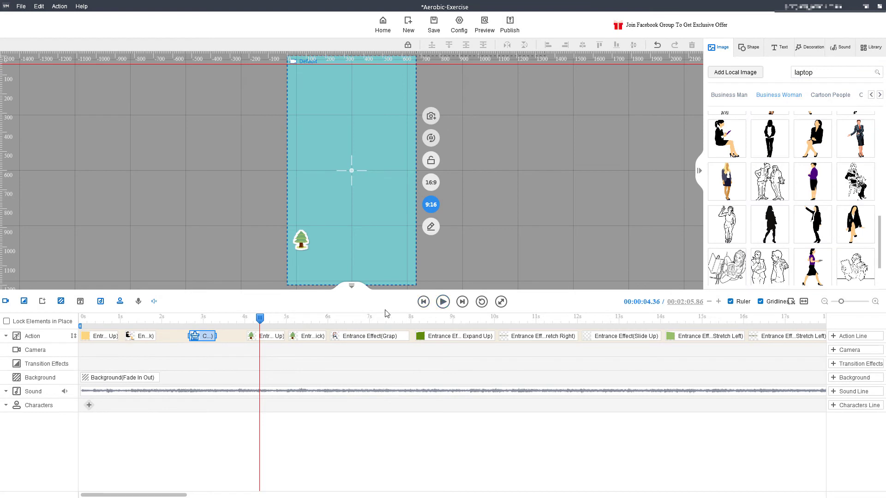
Shift the Wipe and first tree clips earlier on the Action track and move the second tree's clip to start at 5.7 s.
{"action": "mouse_move", "coordinate": [275, 341]}
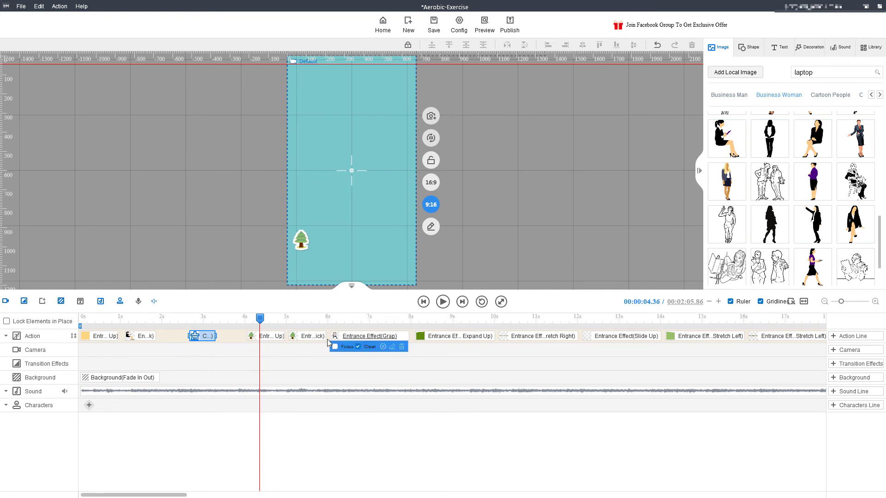
{"action": "left_click_drag", "start_coordinate": [207, 336], "coordinate": [188, 381]}
{"action": "left_click_drag", "start_coordinate": [271, 337], "coordinate": [312, 423]}
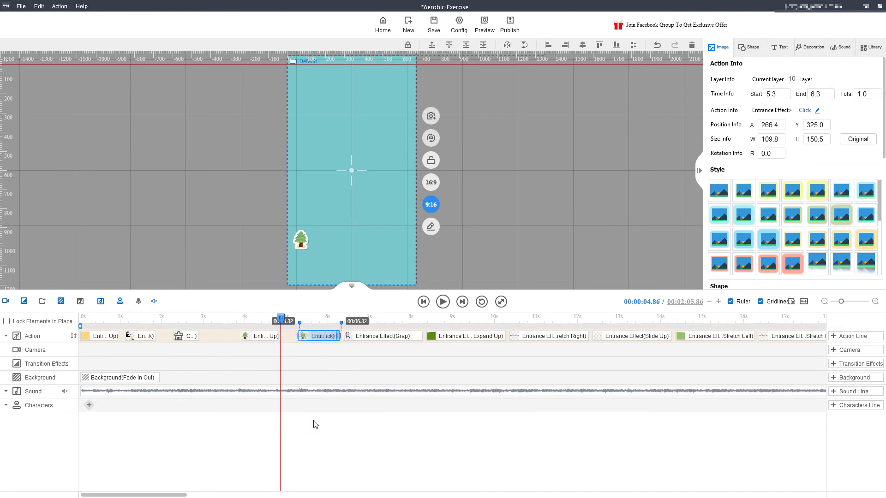
{"action": "mouse_move", "coordinate": [314, 337]}
{"action": "left_click_drag", "start_coordinate": [314, 336], "coordinate": [331, 334]}
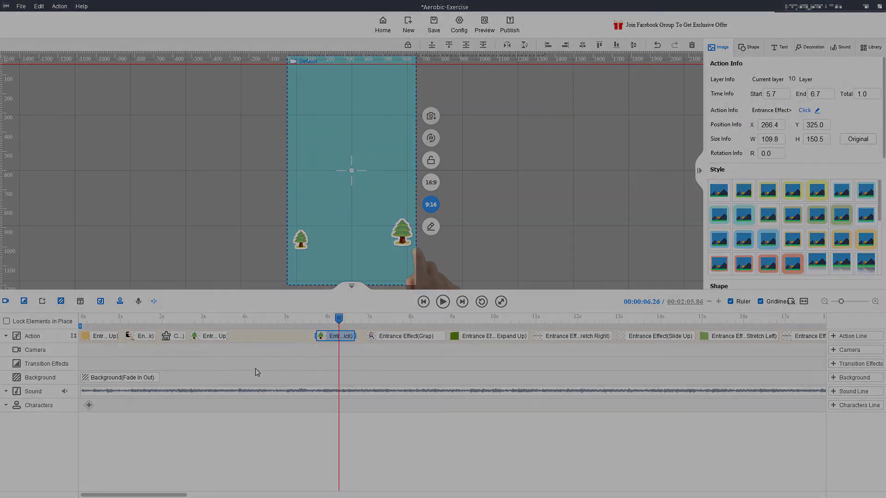